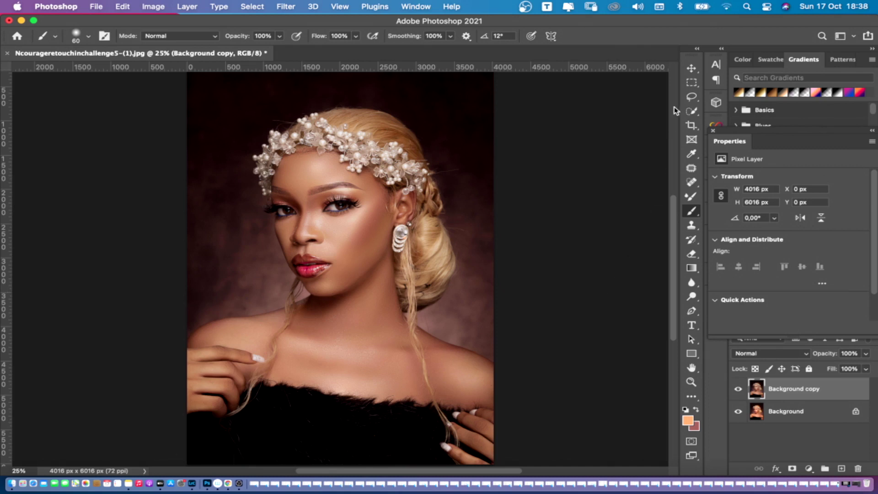
# Step: Close the floating Properties panel and bring up the new fill or adjustment layer menu
pyautogui.click(713, 130)
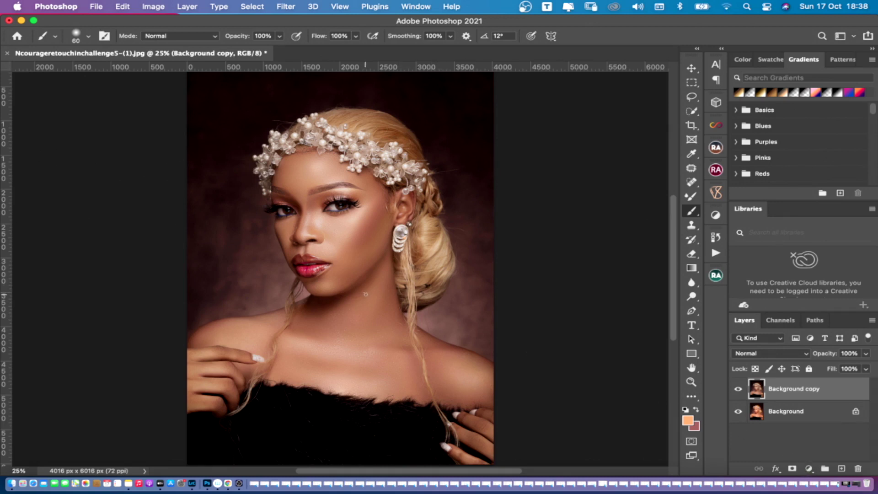
pyautogui.click(809, 468)
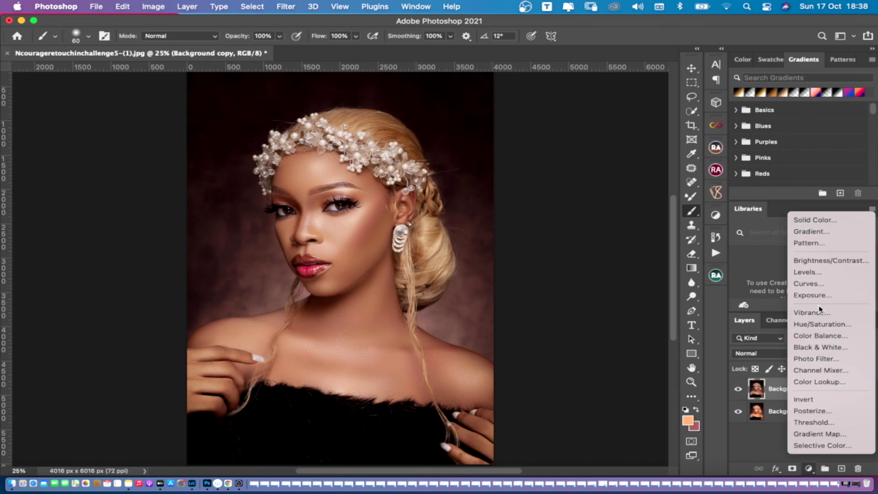
# Step: Add a Hue/Saturation layer with Saturation +6 and Lightness 0, then close its properties
pyautogui.click(810, 323)
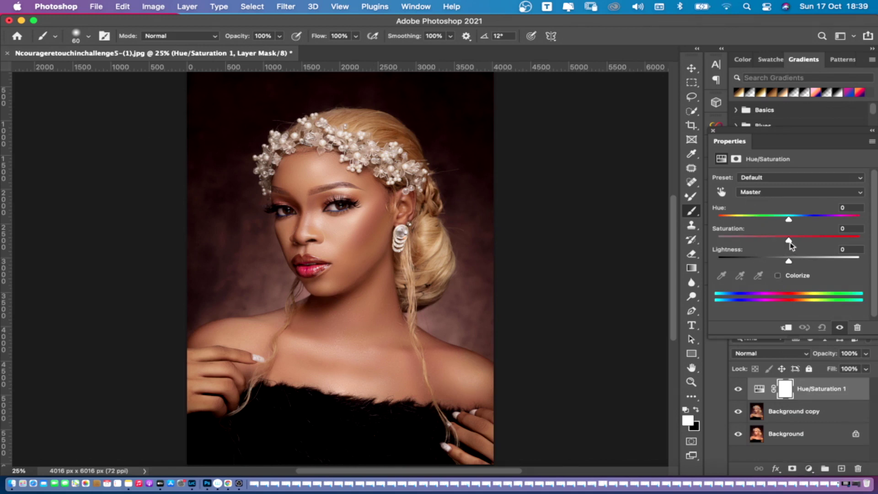
pyautogui.moveTo(789, 241); pyautogui.dragTo(797, 241)
pyautogui.moveTo(791, 261); pyautogui.dragTo(789, 260)
pyautogui.click(713, 131)
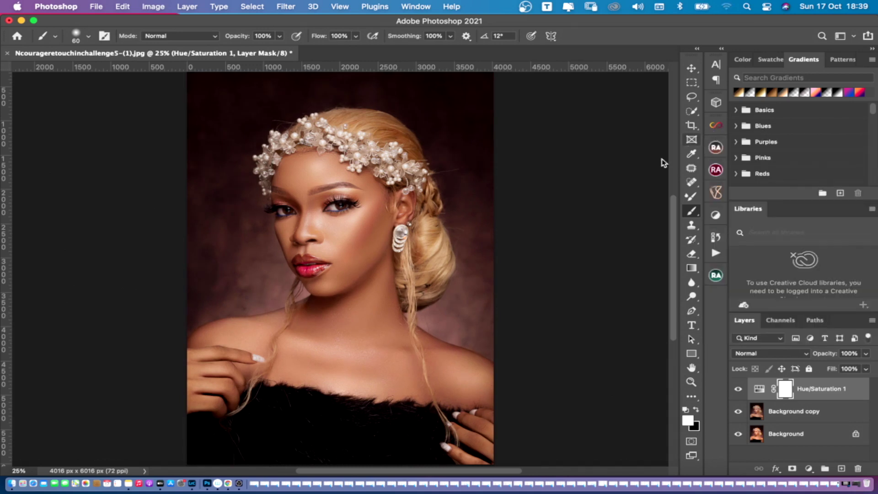
# Step: Add a Gradient Map adjustment layer and open its Gradient Editor
pyautogui.click(808, 468)
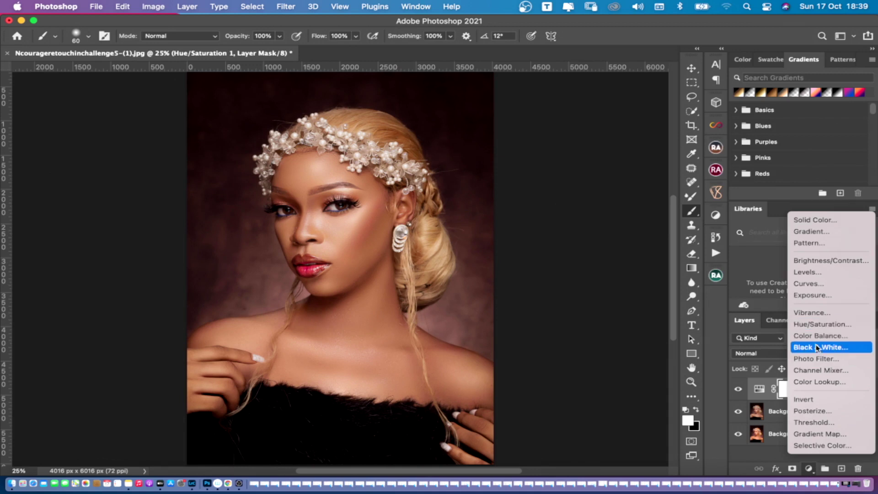
pyautogui.click(816, 435)
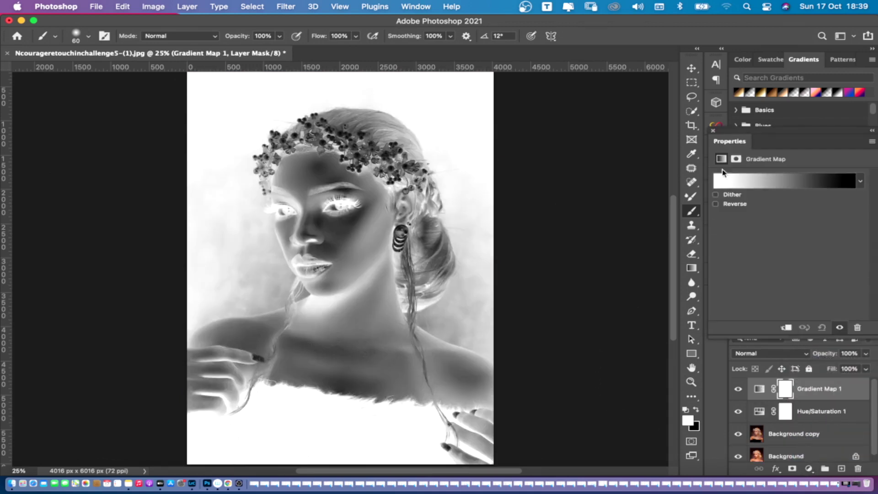
pyautogui.moveTo(775, 136); pyautogui.dragTo(613, 112)
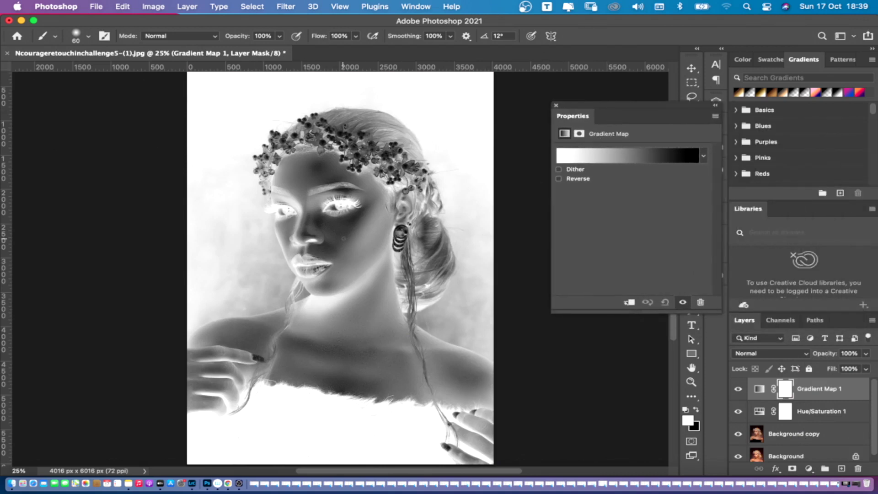
pyautogui.click(615, 157)
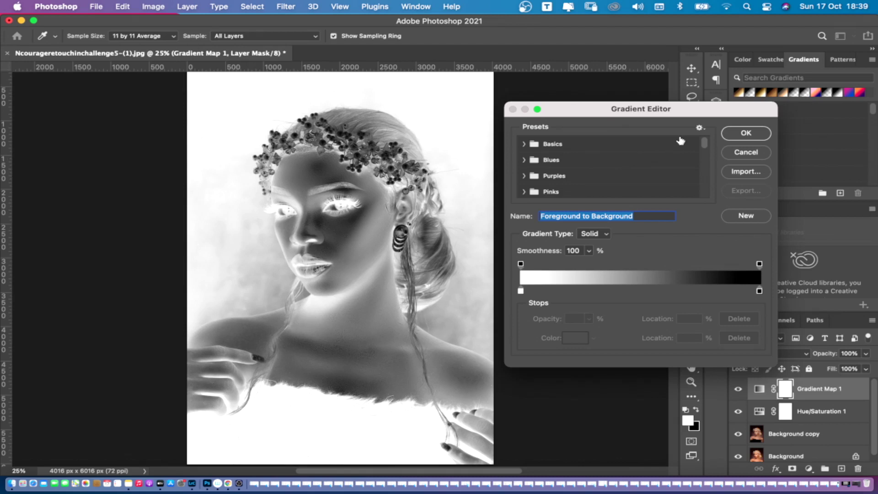
pyautogui.scroll(-5, 570, 173)
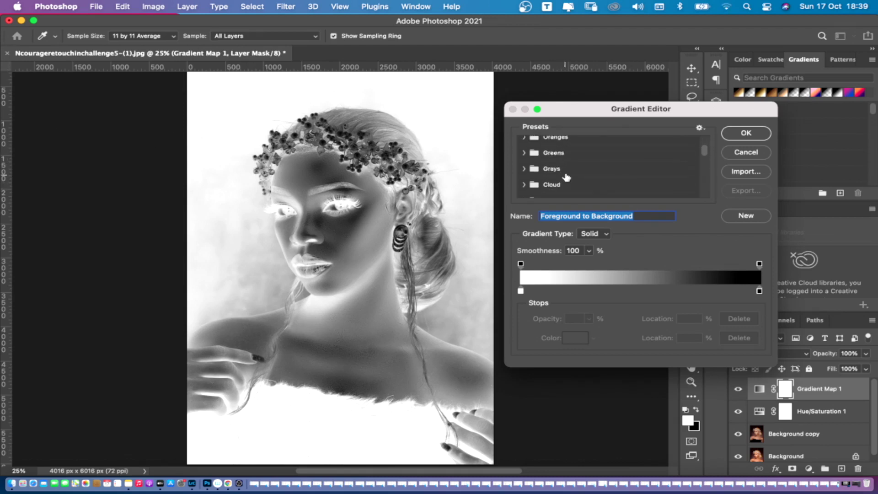
pyautogui.scroll(-3, 564, 170)
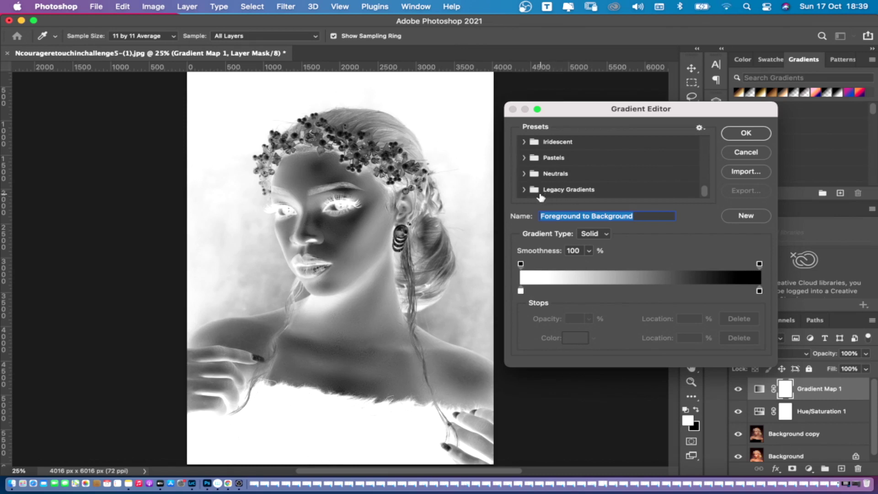
# Step: Append the default gradients and expand Legacy Gradients > Photographic Toning
pyautogui.click(700, 128)
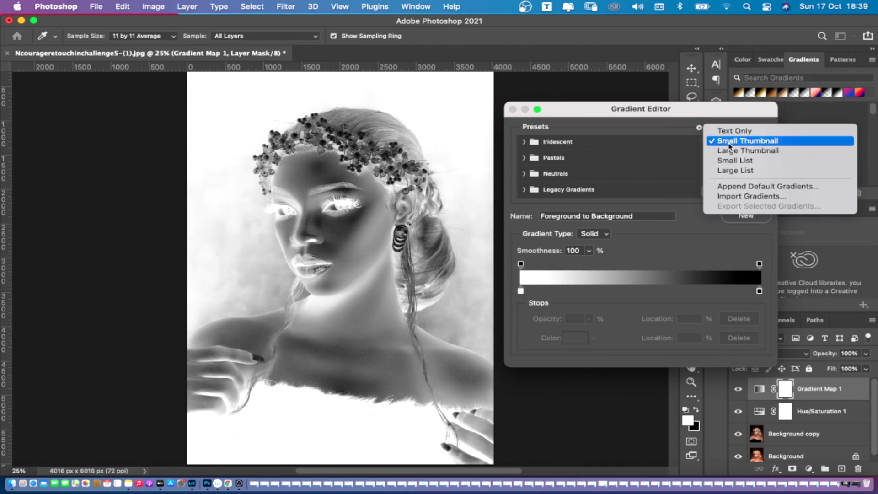
pyautogui.click(758, 187)
pyautogui.click(699, 128)
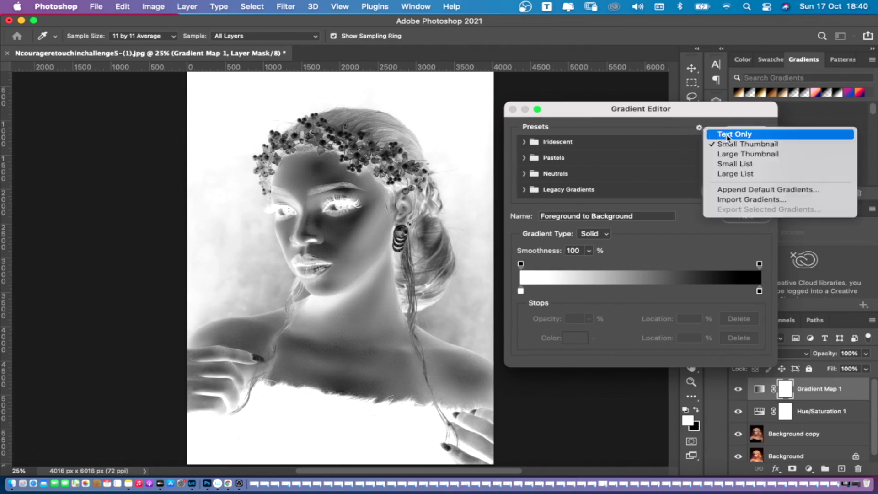
pyautogui.click(745, 191)
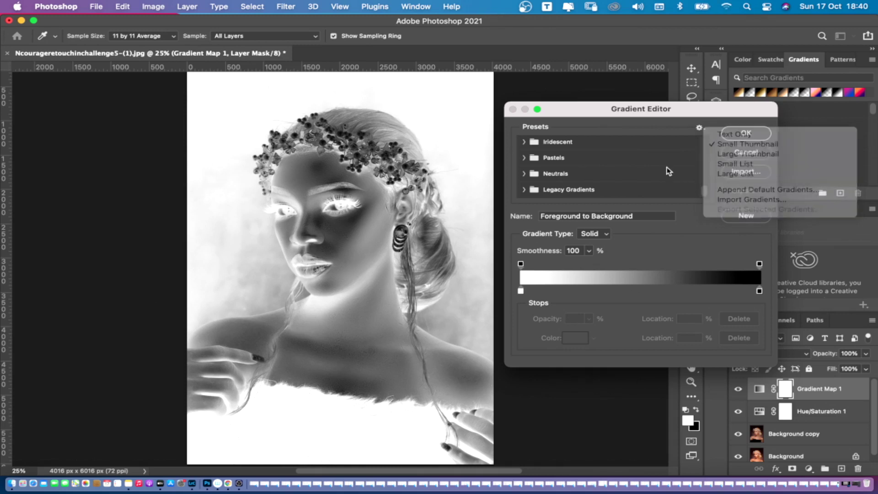
pyautogui.click(524, 190)
pyautogui.scroll(-8, 590, 179)
pyautogui.scroll(-2, 595, 176)
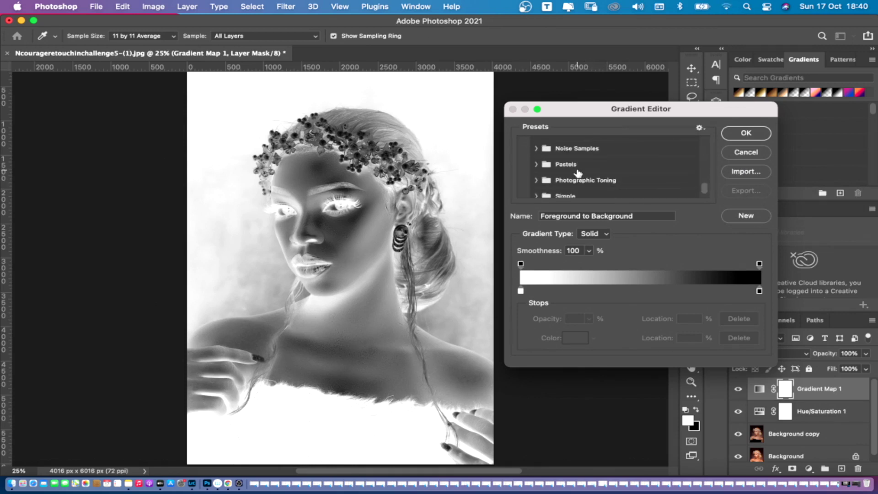
pyautogui.click(538, 184)
pyautogui.scroll(-3, 600, 176)
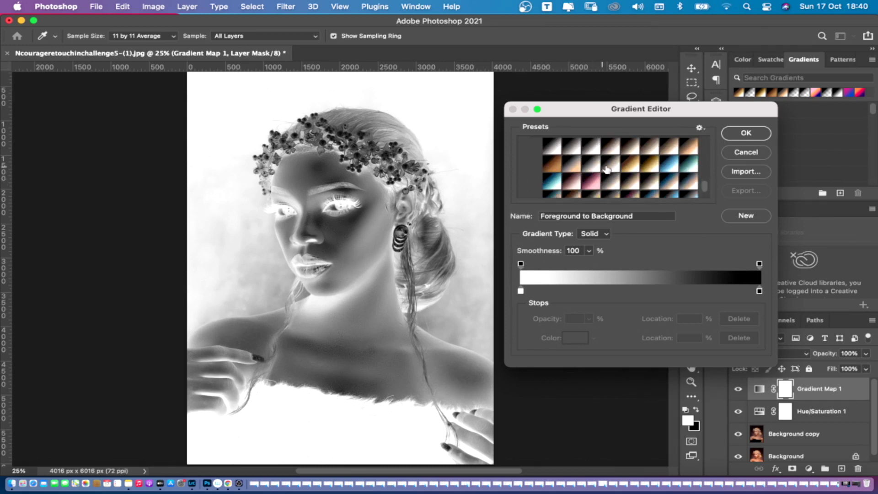
# Step: After trying Sepia Midtones and Gold 2, apply the Gold 1 gradient to the map
pyautogui.click(630, 164)
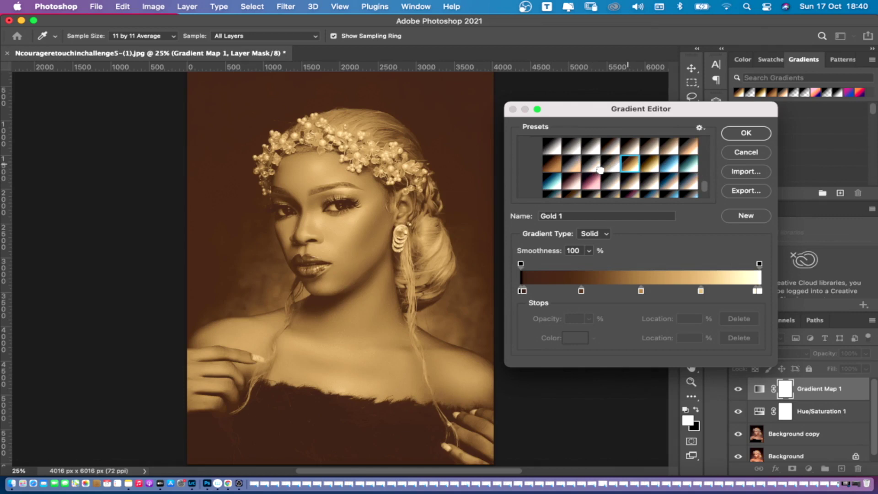
pyautogui.click(611, 169)
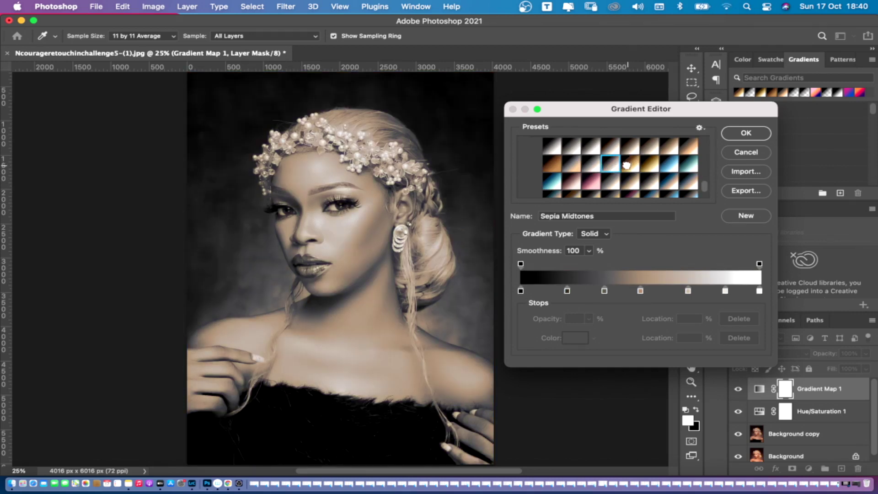
pyautogui.click(631, 168)
pyautogui.click(648, 168)
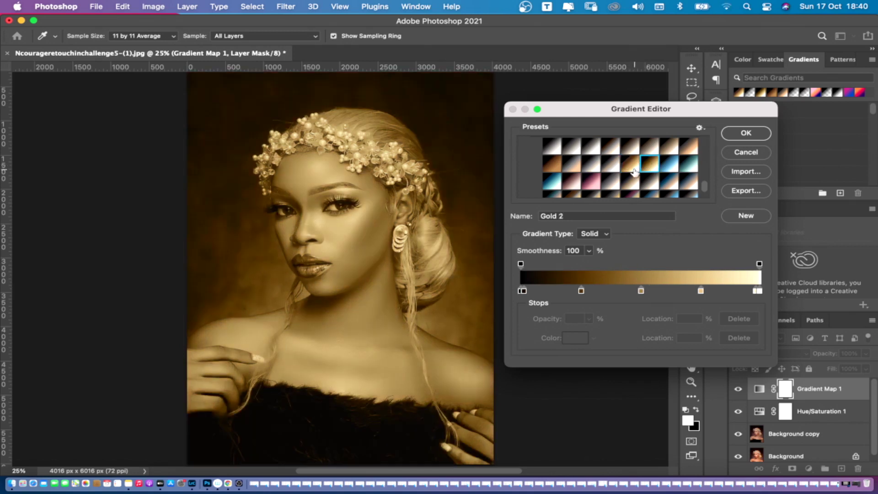
pyautogui.click(630, 168)
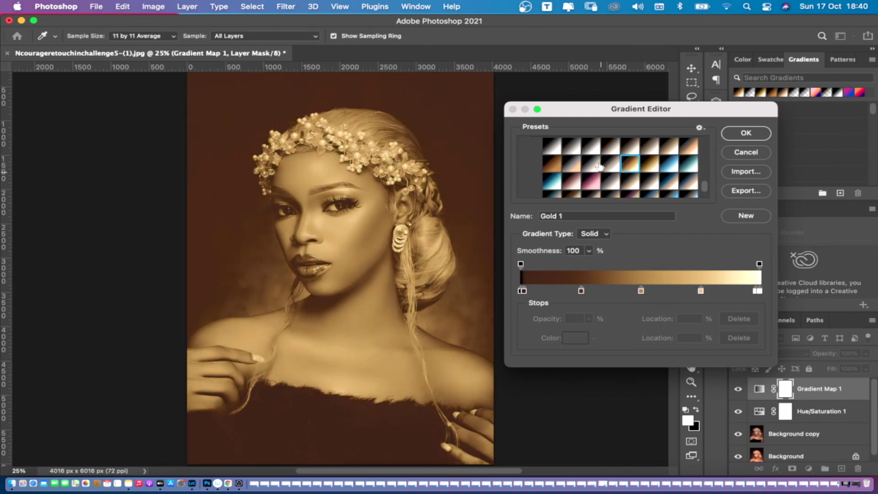
pyautogui.click(746, 133)
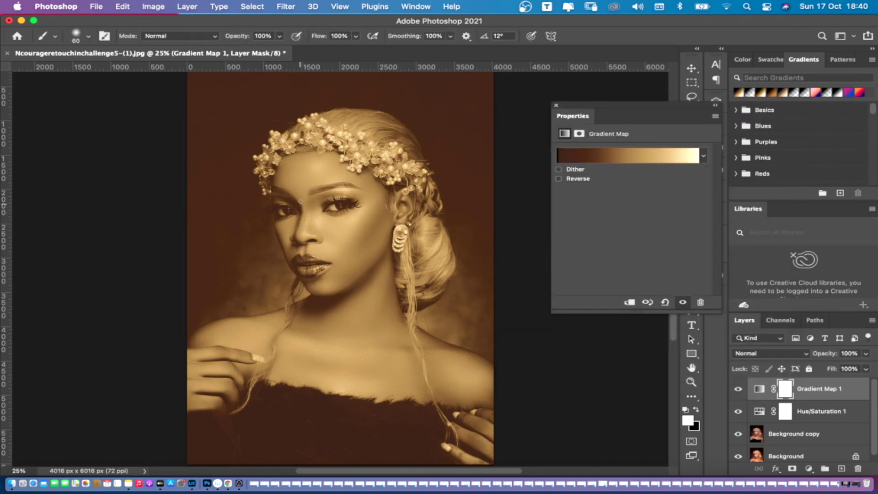
# Step: Set Gradient Map 1 to Soft Light blend mode and toggle it to compare
pyautogui.click(753, 353)
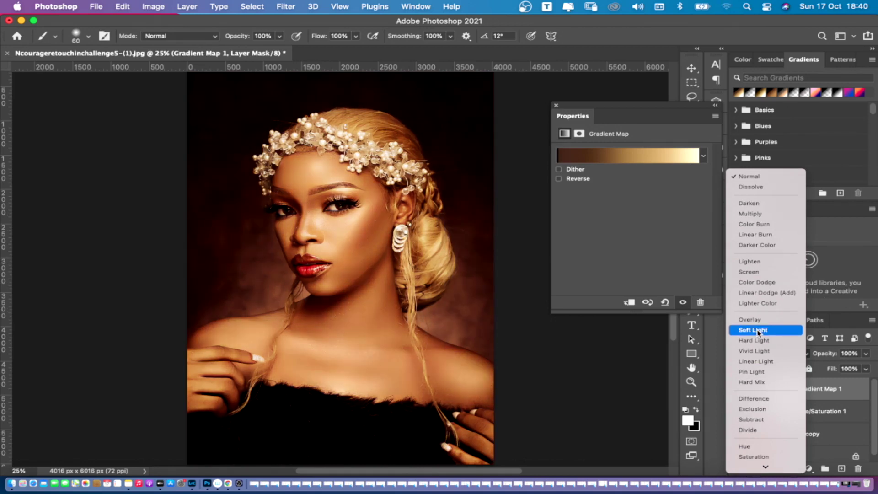
pyautogui.click(756, 331)
pyautogui.click(738, 393)
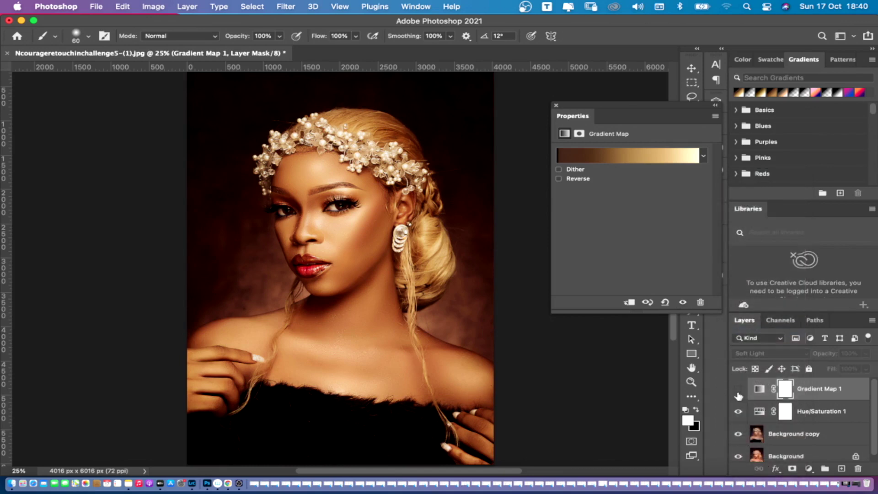
pyautogui.click(738, 388)
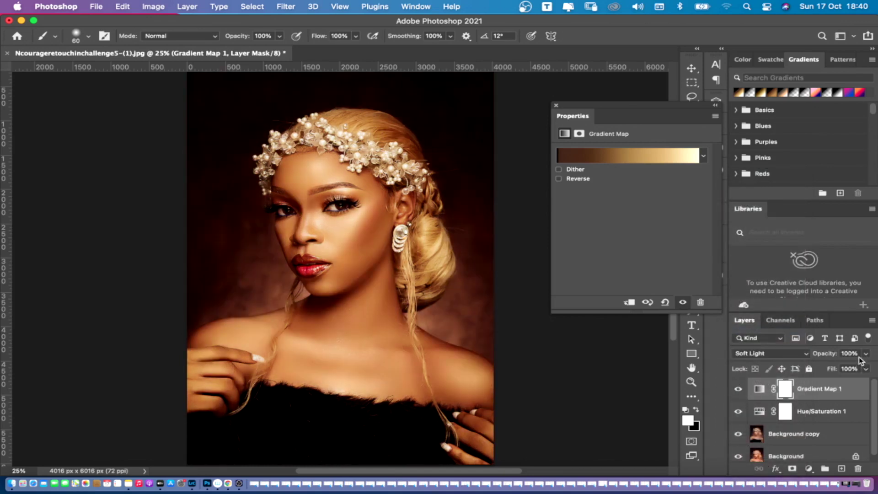
# Step: Lower the gradient map opacity to 26%, compare layers on/off, and close its panel
pyautogui.moveTo(866, 359); pyautogui.dragTo(828, 369)
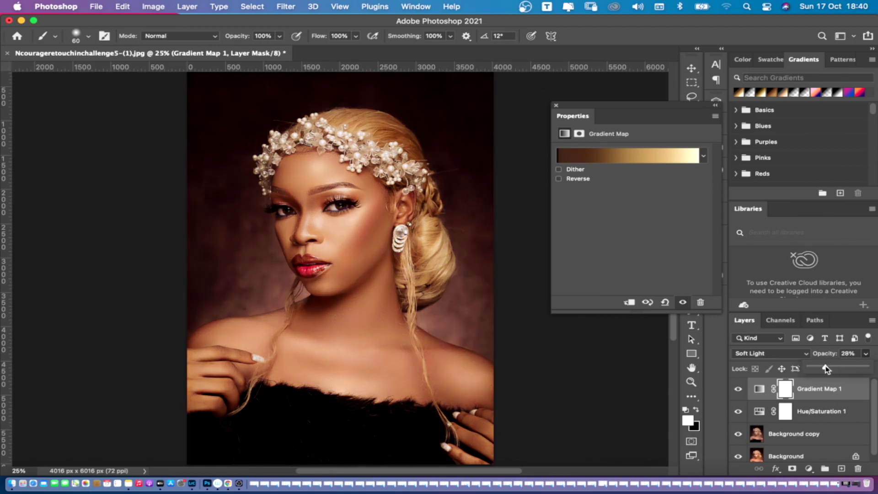
pyautogui.click(759, 389)
pyautogui.click(738, 389)
pyautogui.click(738, 411)
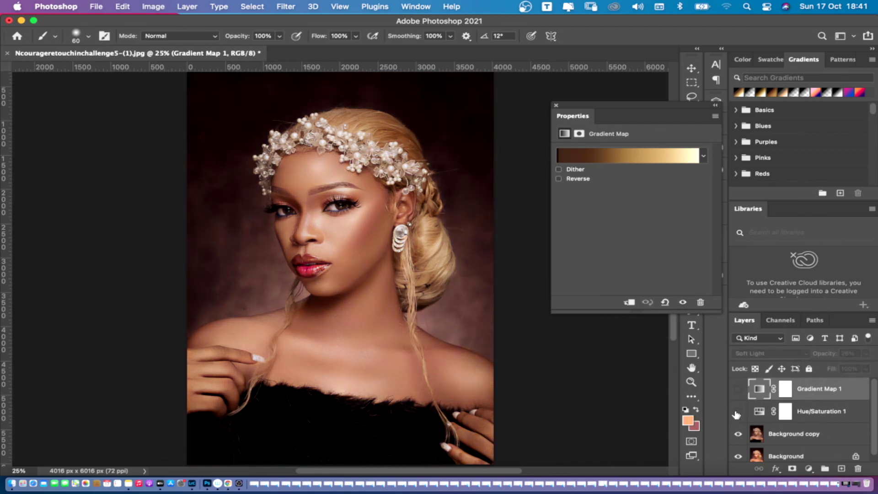
pyautogui.click(738, 411)
pyautogui.click(738, 389)
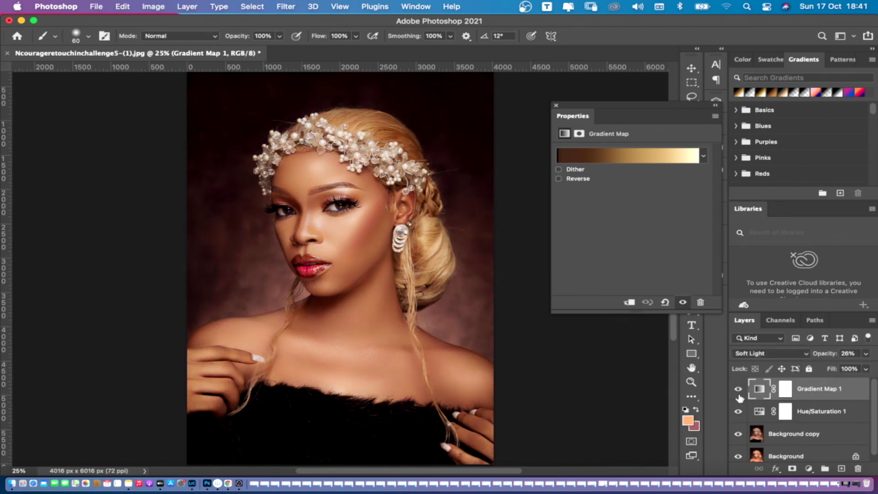
pyautogui.click(738, 388)
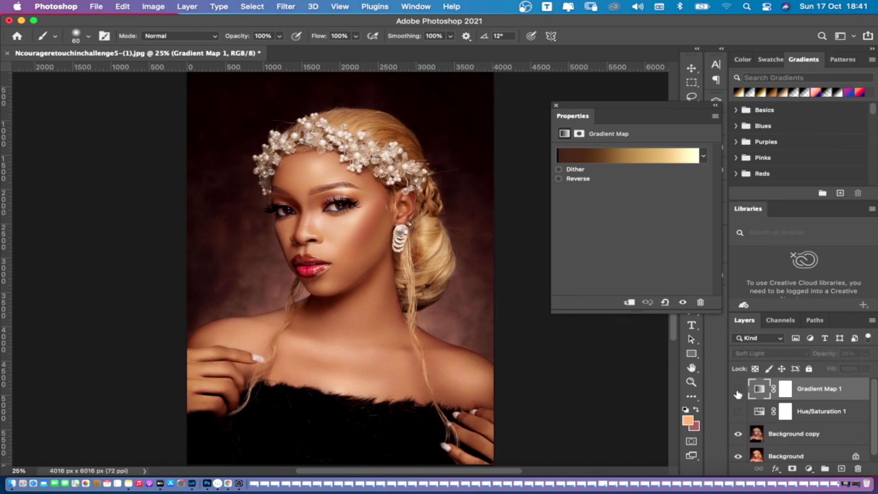
pyautogui.click(739, 389)
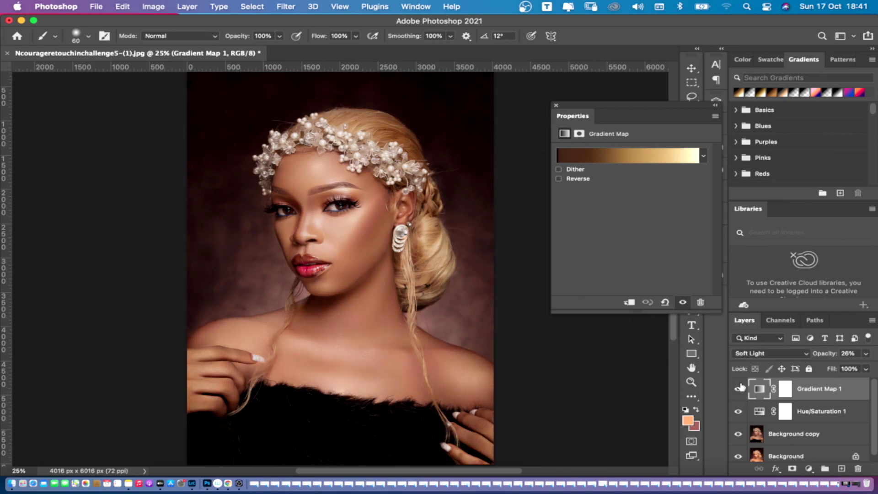
pyautogui.click(556, 105)
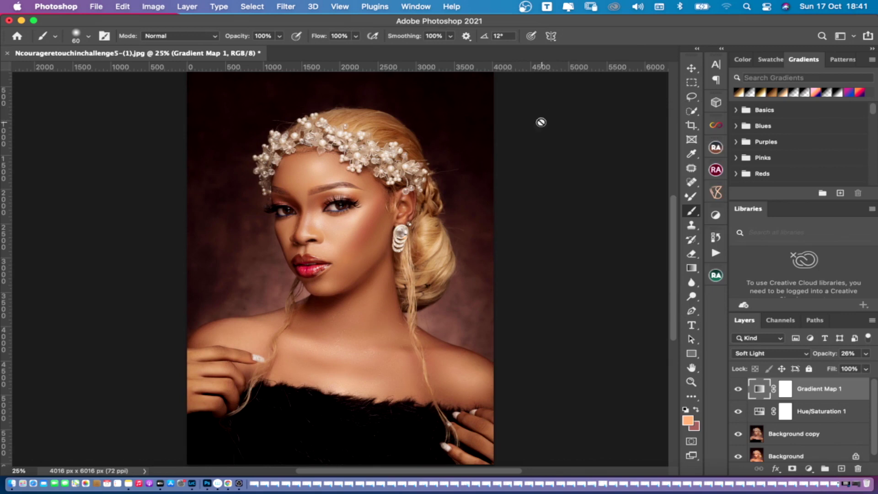
# Step: Stamp all visible layers into a new Layer 1 and open the Camera Raw Filter
pyautogui.scroll(-1, 400, 236)
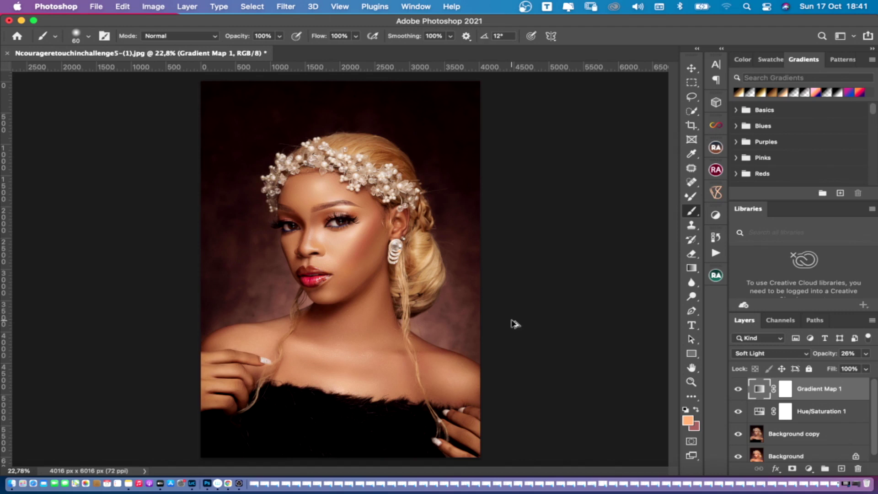
pyautogui.press('super+alt+shift+n')
pyautogui.press('super+alt+shift+e')
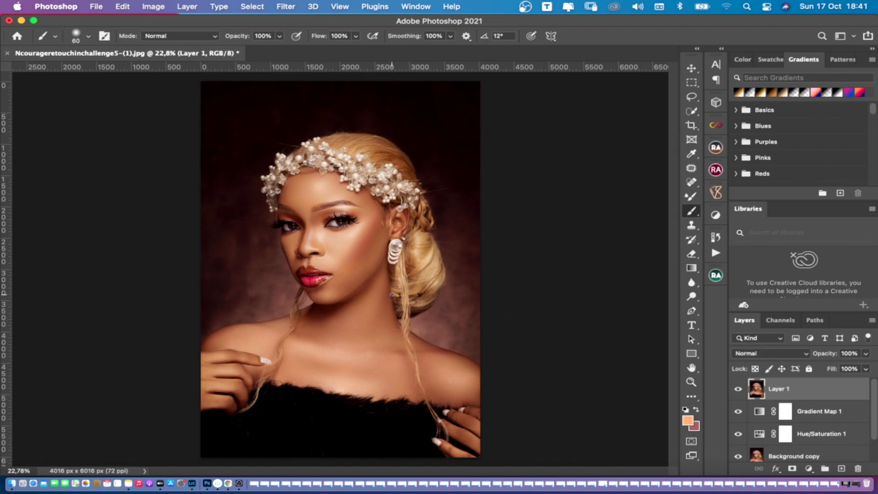
pyautogui.click(286, 6)
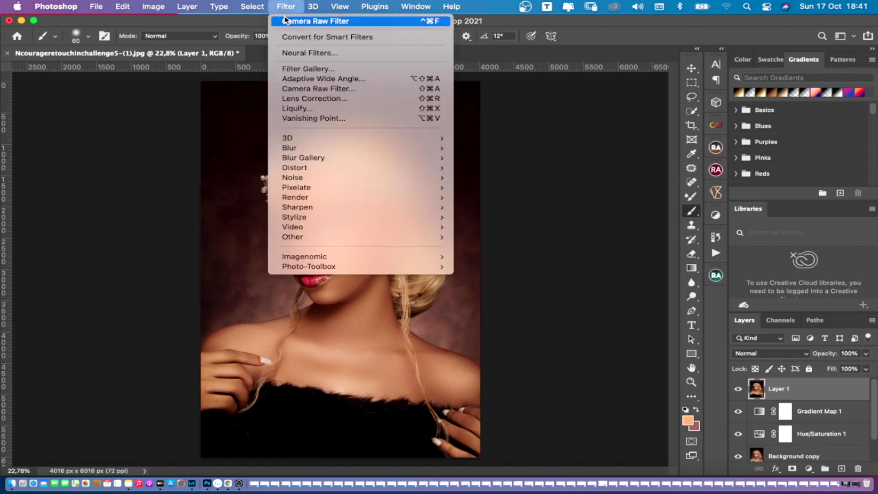
pyautogui.click(337, 89)
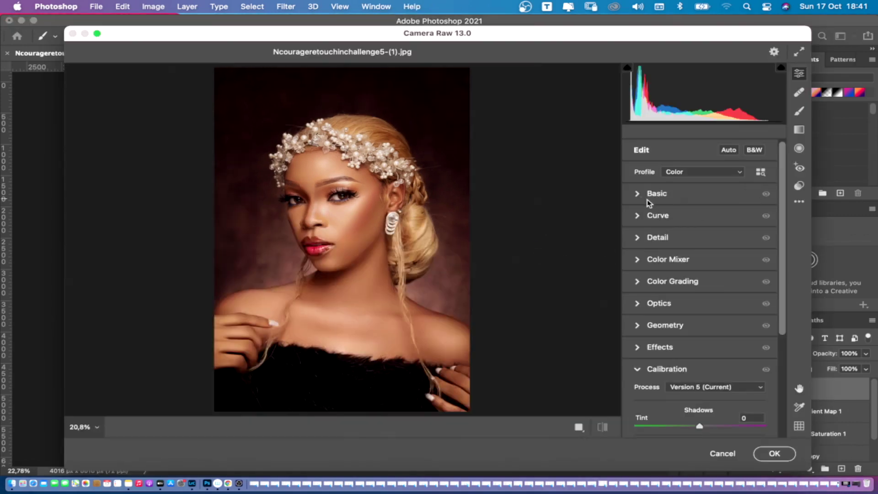
# Step: In Camera Raw Basic, set Temperature +4 and Whites +6, comparing with defaults, then apply
pyautogui.click(637, 195)
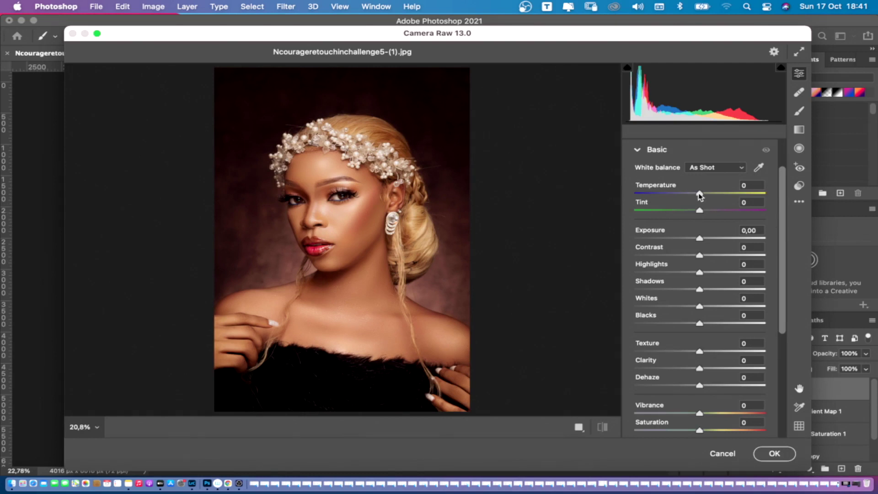
pyautogui.moveTo(700, 197)
pyautogui.mouseDown()
pyautogui.moveTo(762, 192)
pyautogui.moveTo(702, 195)
pyautogui.mouseUp()
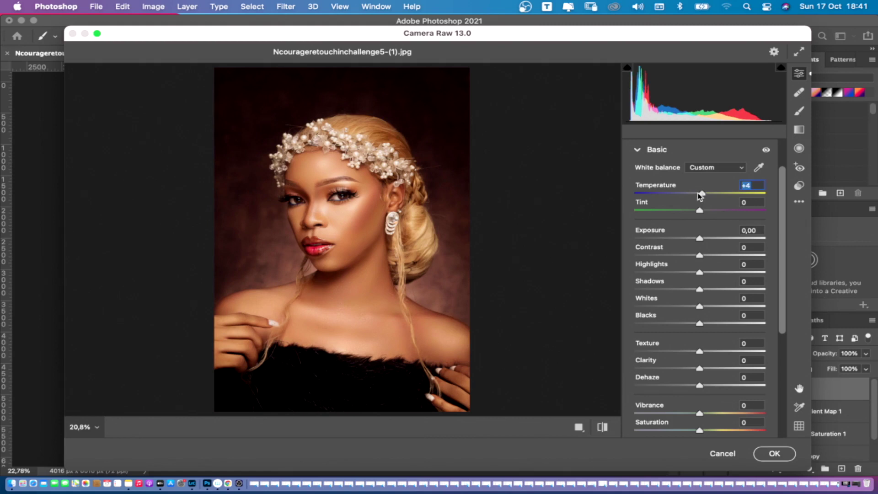
pyautogui.click(603, 428)
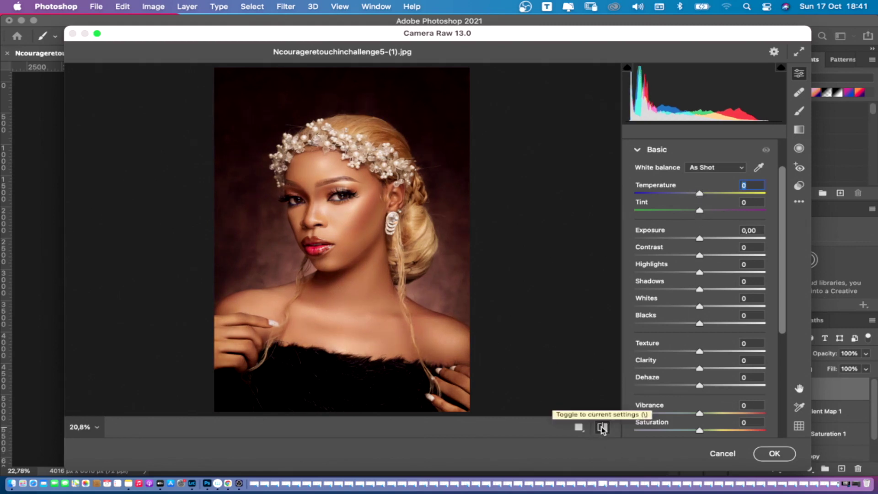
pyautogui.click(603, 428)
pyautogui.click(603, 428)
pyautogui.click(602, 428)
pyautogui.click(601, 430)
pyautogui.click(601, 430)
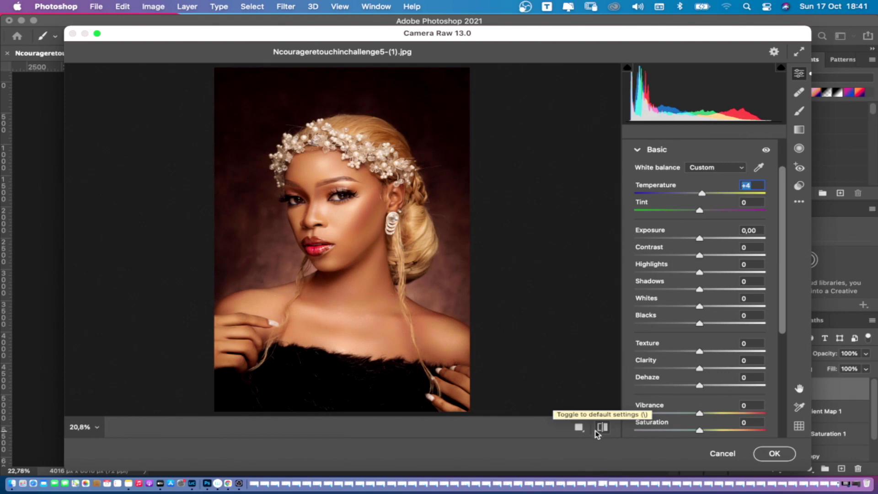
pyautogui.moveTo(698, 309); pyautogui.dragTo(703, 307)
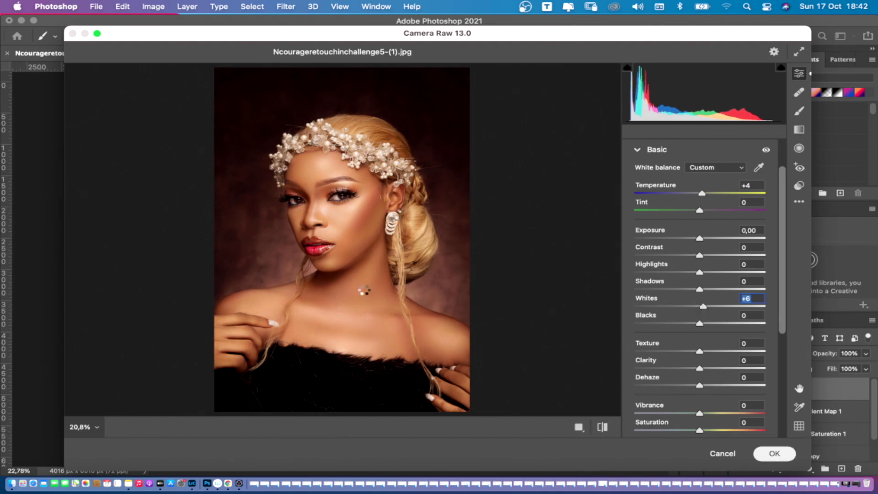
pyautogui.press('Return')
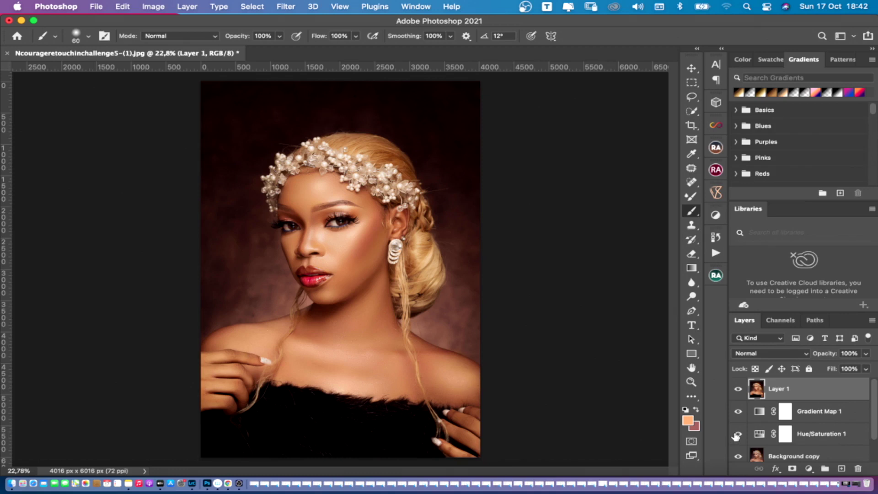
pyautogui.moveTo(737, 437); pyautogui.dragTo(740, 392)
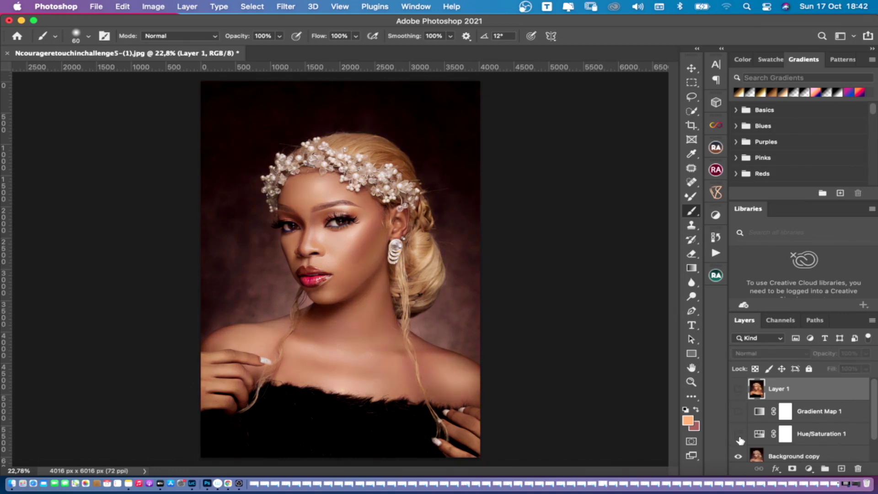
pyautogui.moveTo(737, 442); pyautogui.dragTo(738, 391)
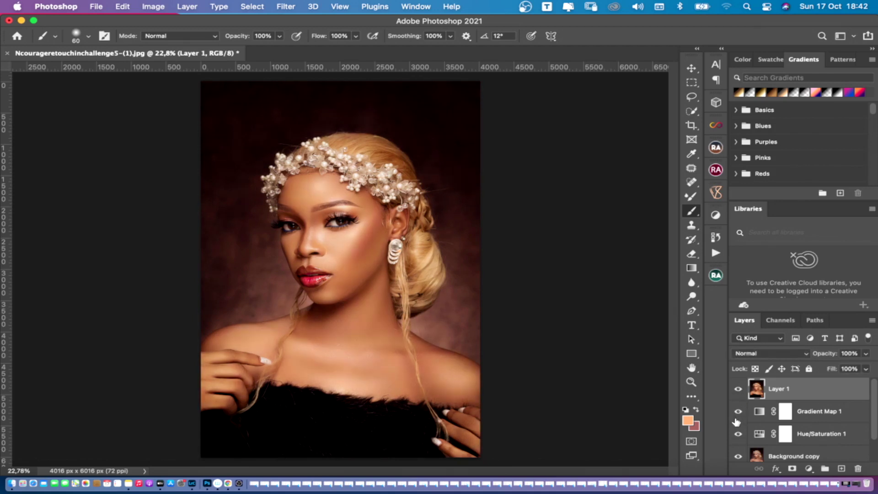
pyautogui.moveTo(738, 436); pyautogui.dragTo(738, 388)
pyautogui.moveTo(738, 440); pyautogui.dragTo(739, 388)
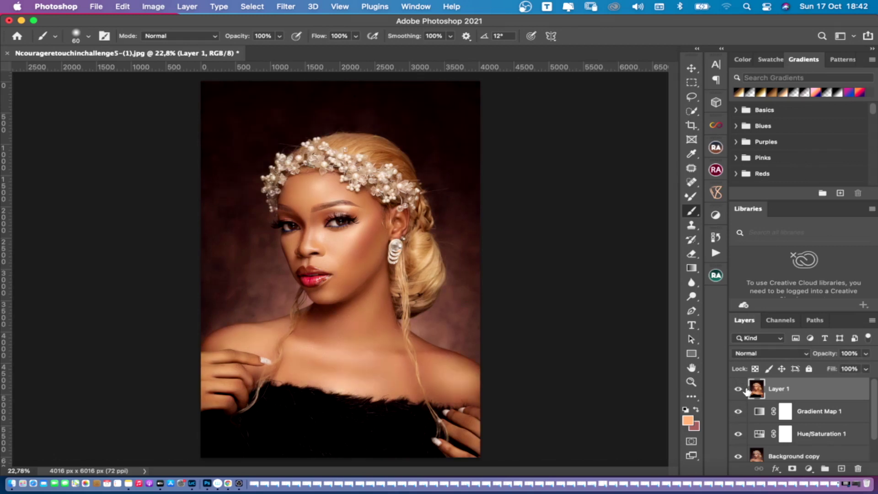